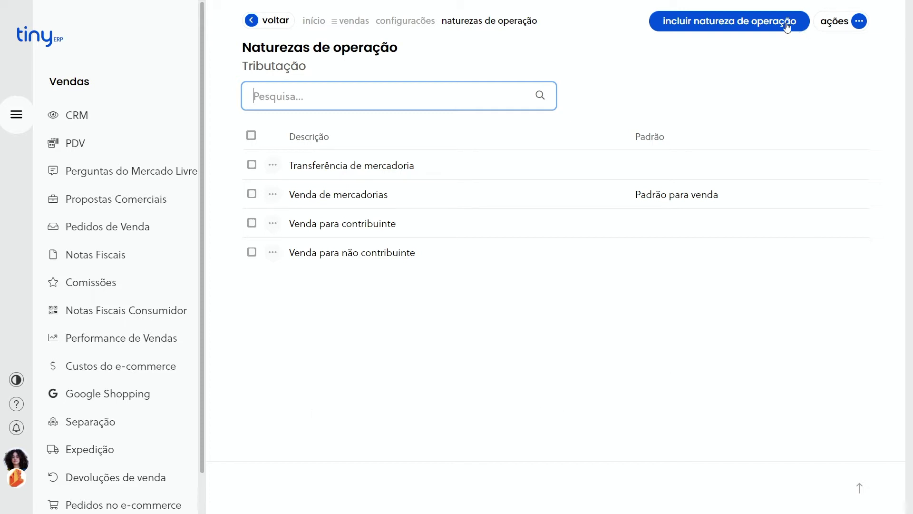
# Start a new natureza de operação and choose Regime normal as its Código de regime tributário in the advanced settings
pyautogui.click(721, 25)
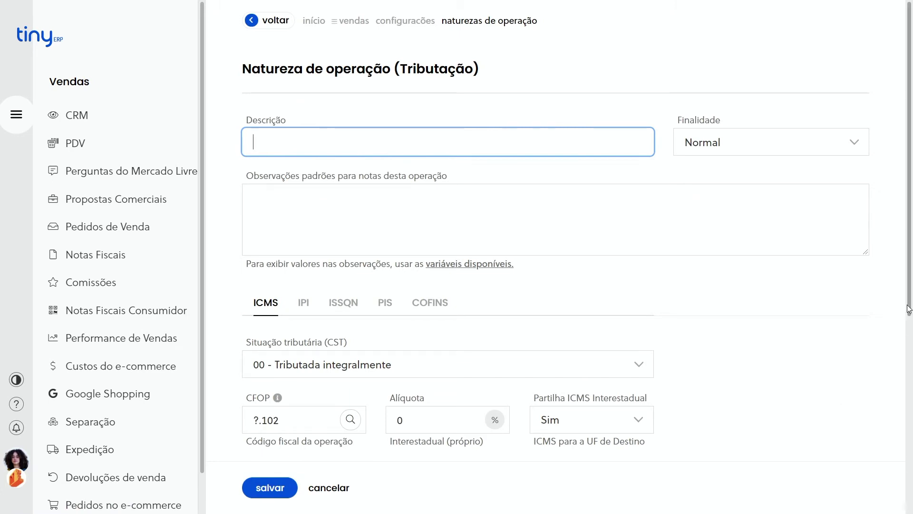
pyautogui.moveTo(912, 265); pyautogui.dragTo(911, 475)
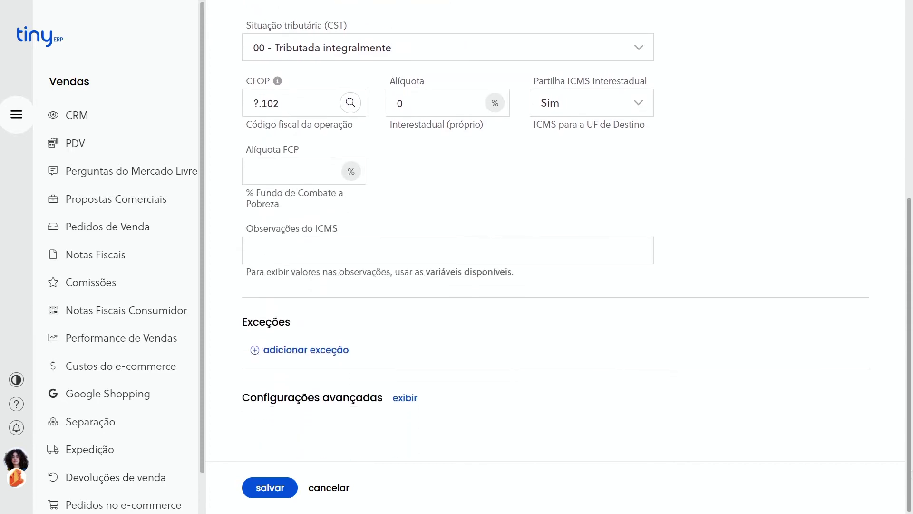
pyautogui.click(406, 402)
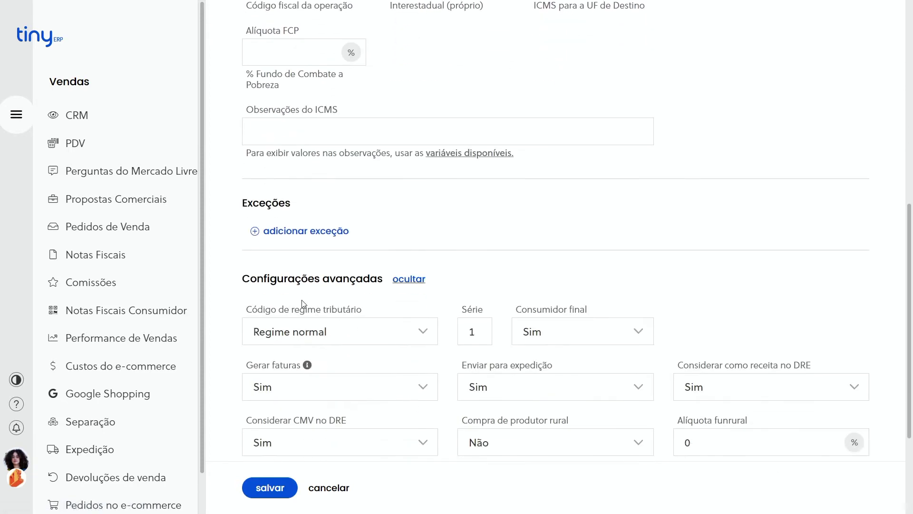
pyautogui.click(421, 336)
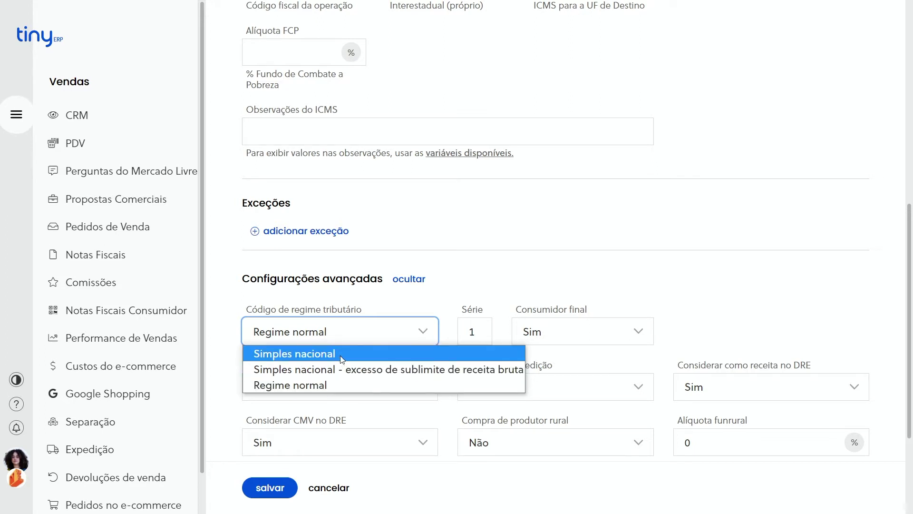
pyautogui.click(327, 384)
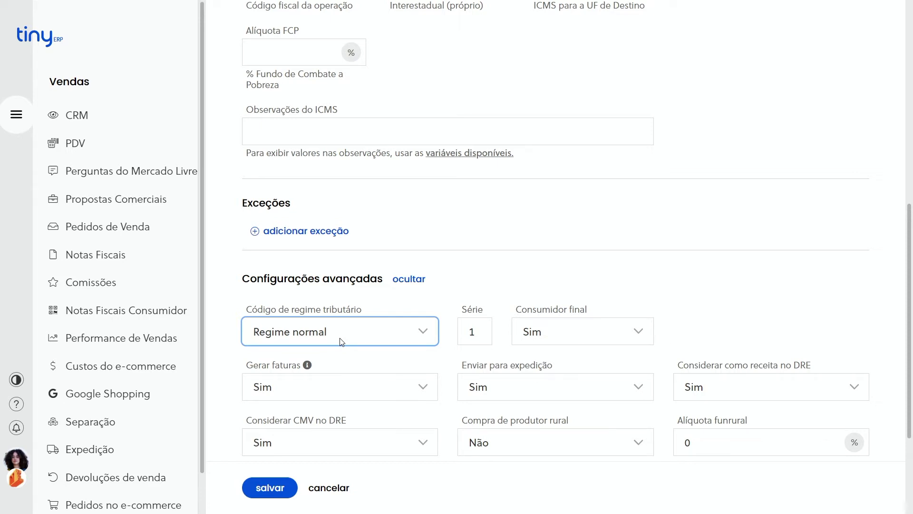
# Examine the ICMS settings for the normal regime, including the Situação tributária options and the Alíquota
pyautogui.scroll(1, 342, 341)
pyautogui.moveTo(908, 338); pyautogui.dragTo(906, 223)
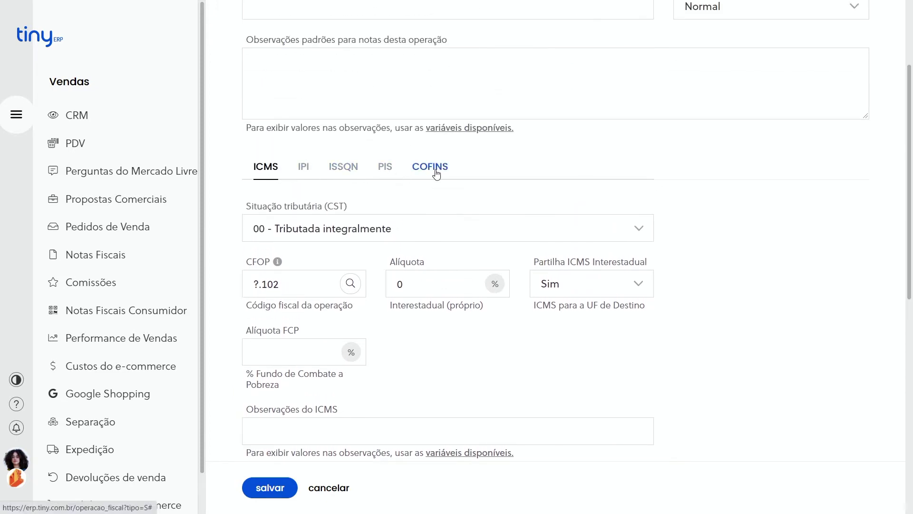
pyautogui.scroll(-1, 430, 141)
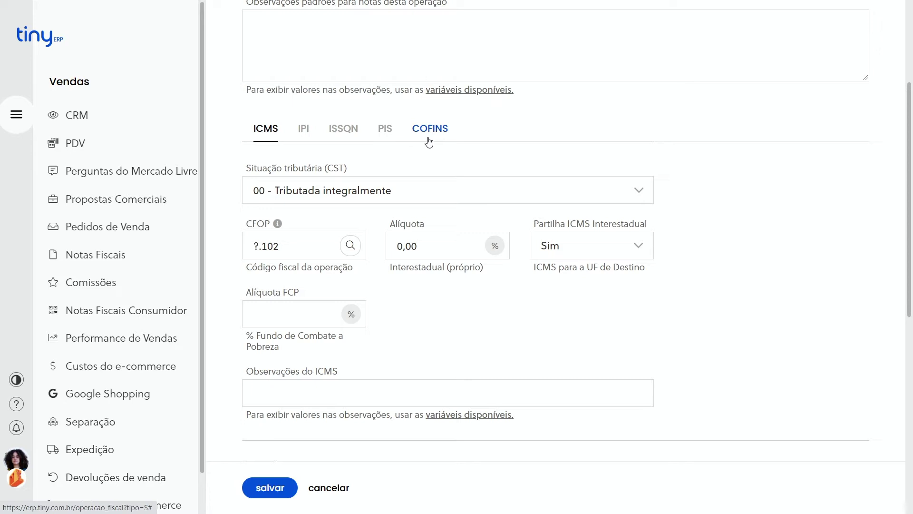
pyautogui.click(391, 192)
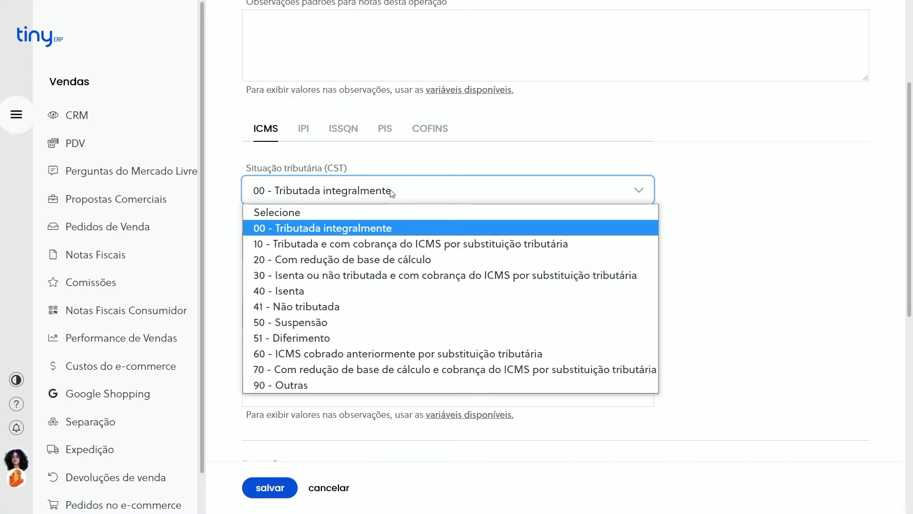
pyautogui.click(391, 192)
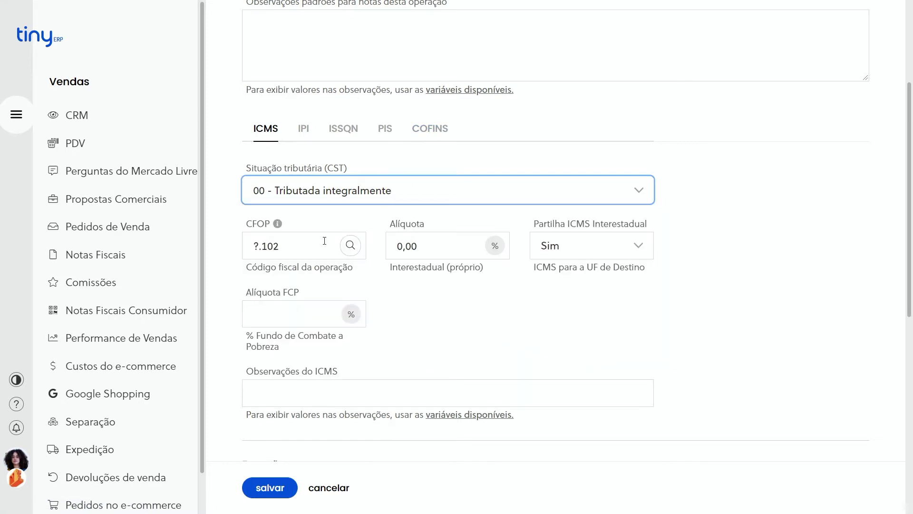
pyautogui.click(420, 246)
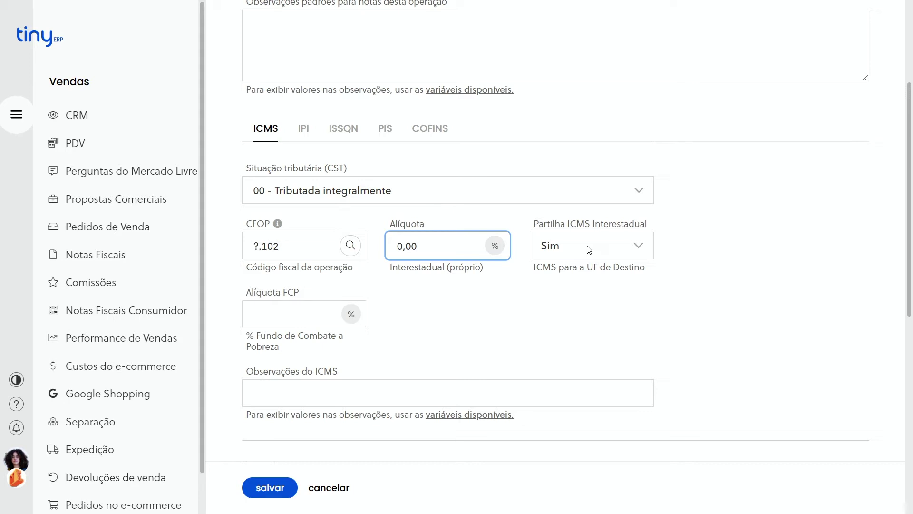
# Look through the IPI, PIS and COFINS settings and return to the ICMS fields
pyautogui.click(302, 132)
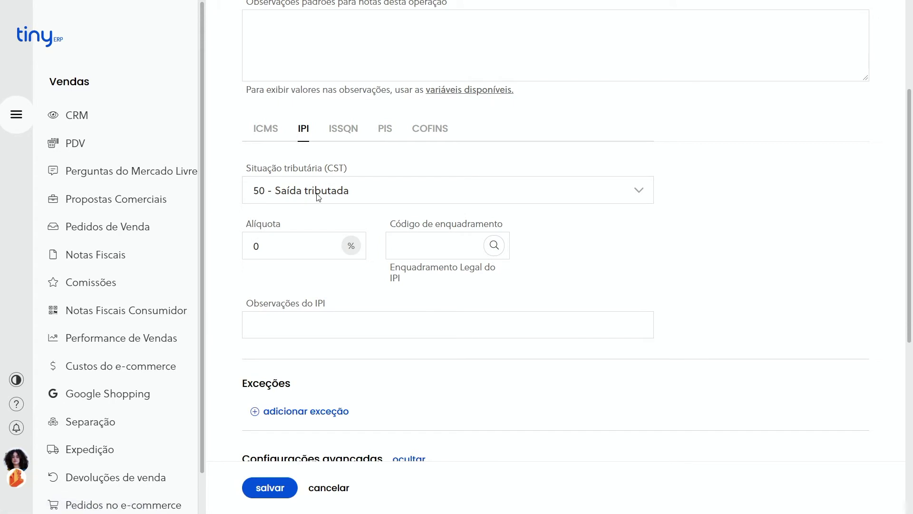
pyautogui.click(383, 129)
pyautogui.click(417, 132)
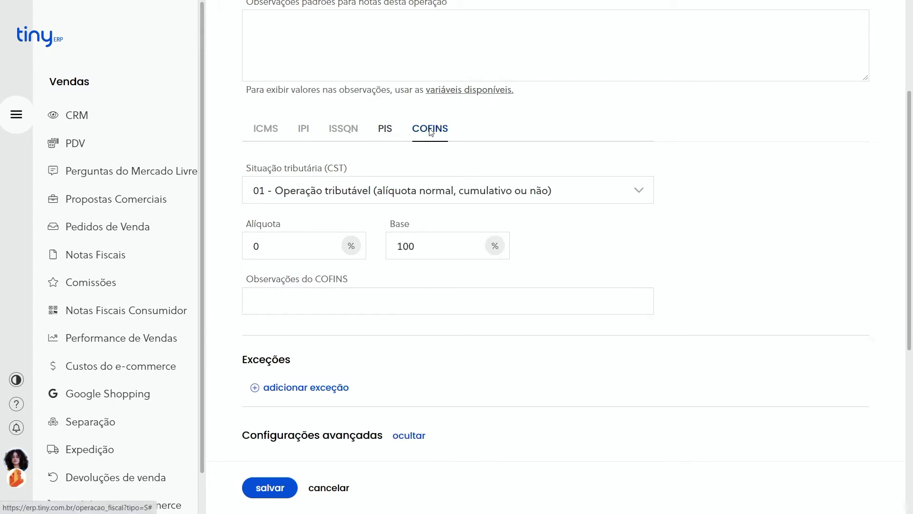
pyautogui.click(266, 131)
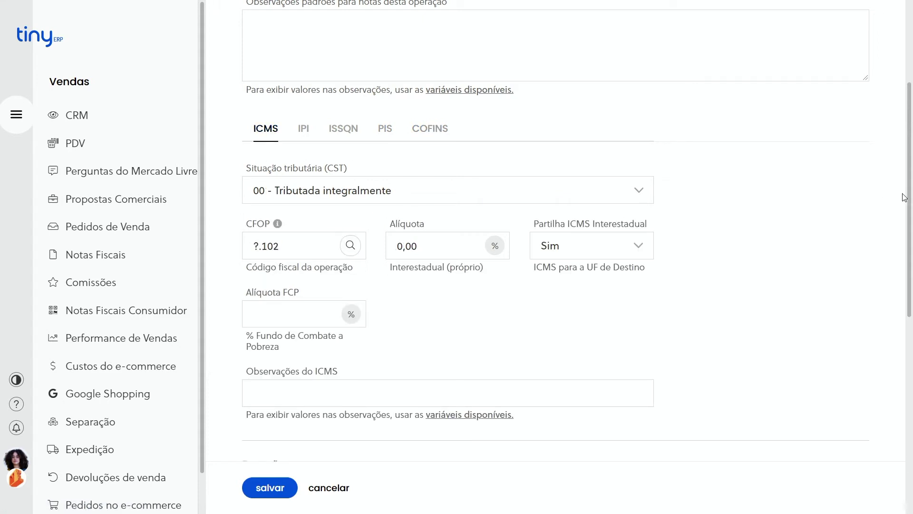
pyautogui.scroll(-1, 910, 204)
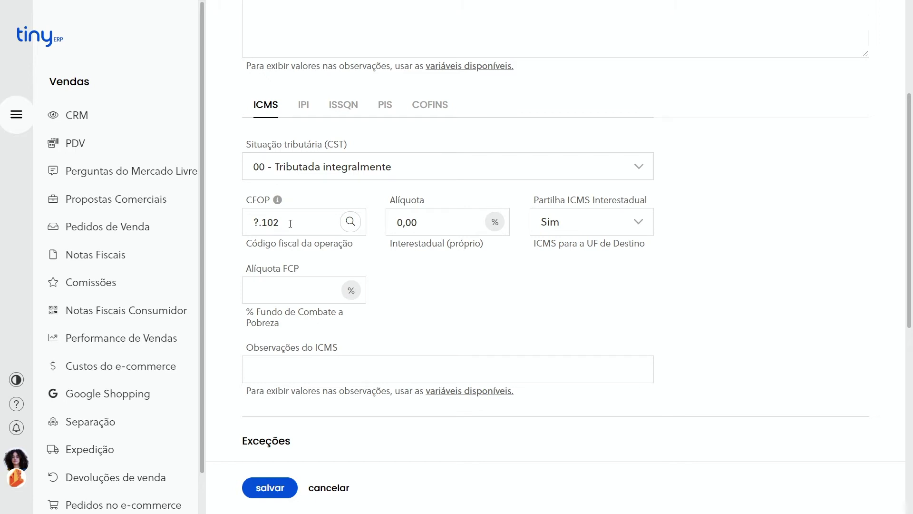
pyautogui.scroll(-1, 440, 267)
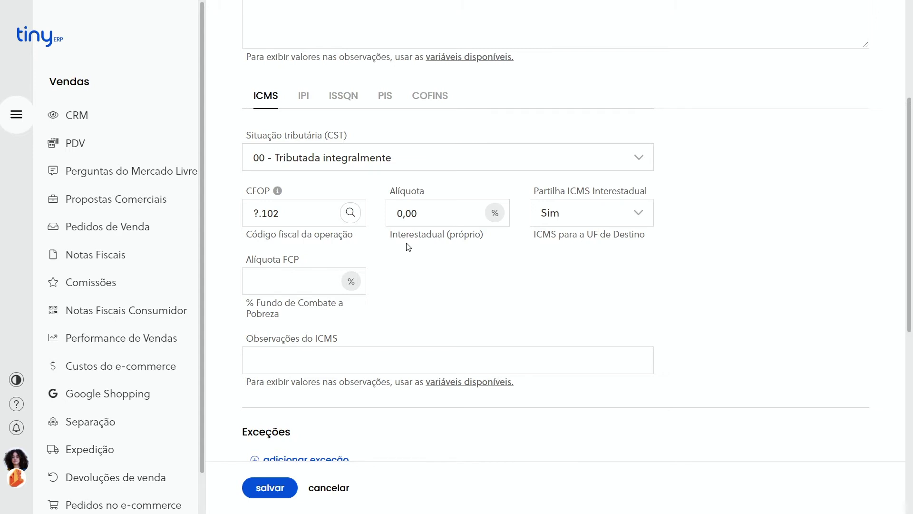
# Copy the variable [VALOR_ICMS_PARTILHA_DESTINO] from the available variables into the operation's default note observations
pyautogui.scroll(4, 408, 247)
pyautogui.click(266, 172)
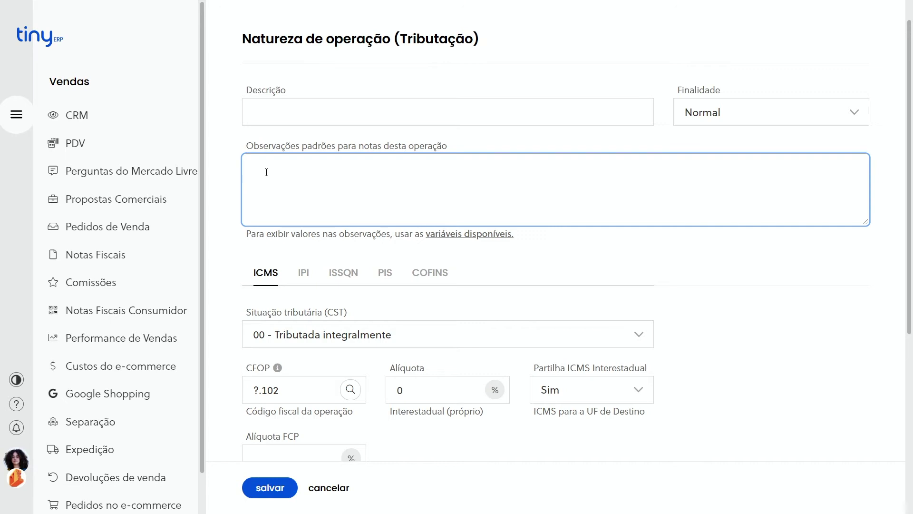
pyautogui.click(457, 234)
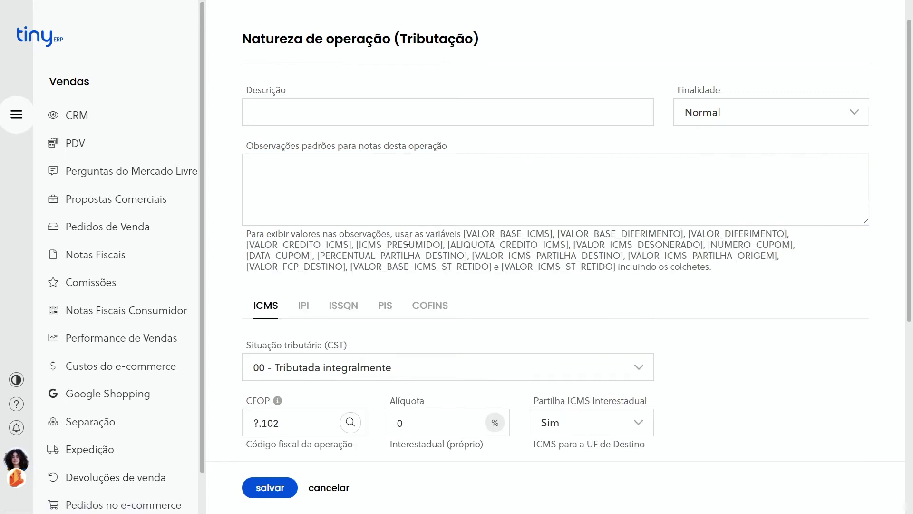
pyautogui.moveTo(318, 257); pyautogui.dragTo(320, 256)
pyautogui.moveTo(472, 257); pyautogui.dragTo(623, 256)
pyautogui.hotkey('ctrl', 'c')
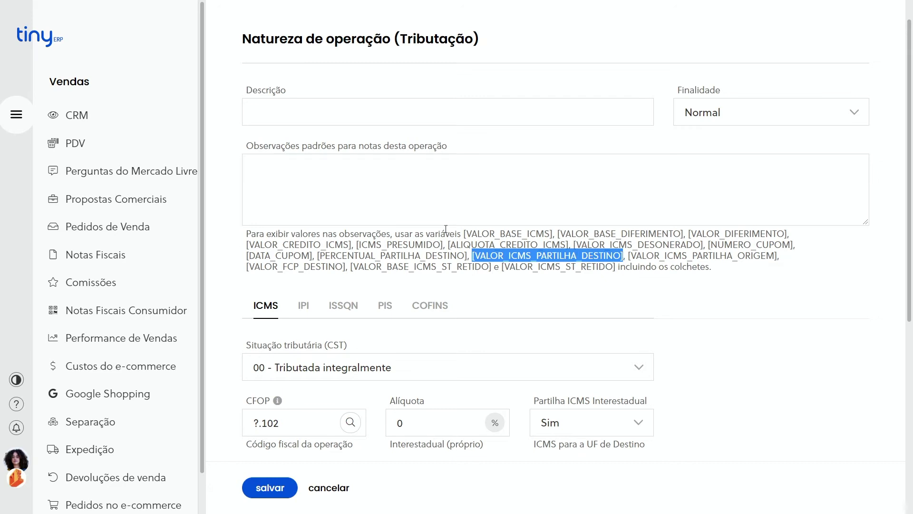
pyautogui.click(306, 174)
pyautogui.hotkey('ctrl', 'v')
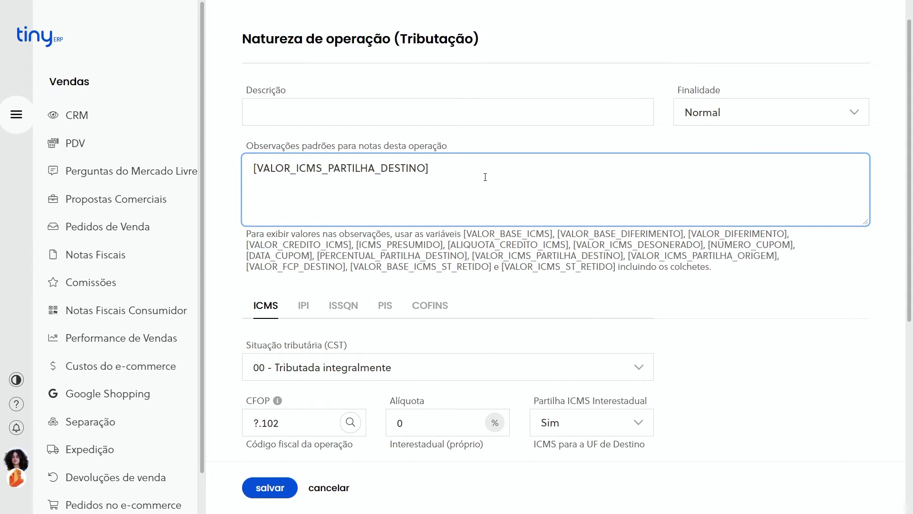
# Add the text "Valor ICMS Partilha de destino" before the variable in the default note observations
pyautogui.click(252, 170)
pyautogui.write('Valor ')
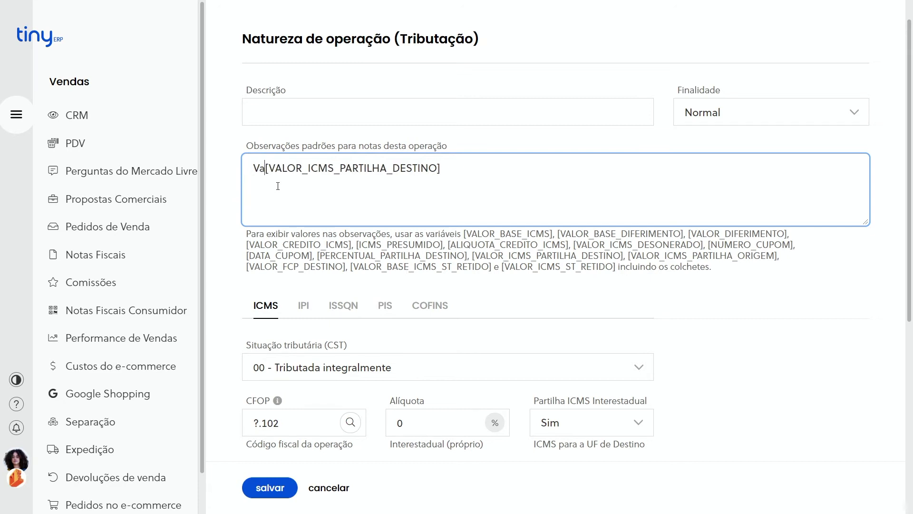
pyautogui.write('IC[VALOR_ICMS')
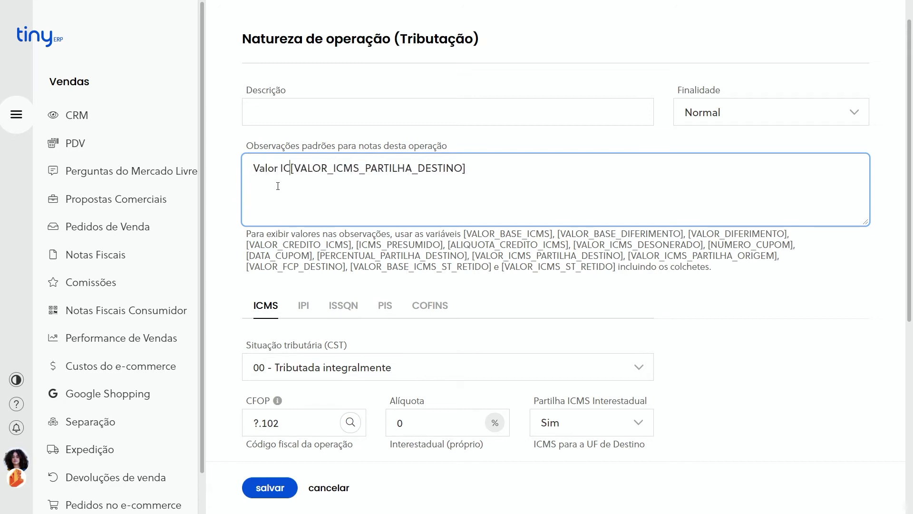
pyautogui.press('BackSpace')
pyautogui.press('BackSpace')
pyautogui.write('MS Partilha de destinio')
pyautogui.press('BackSpace')
pyautogui.press('BackSpace')
pyautogui.write('o')
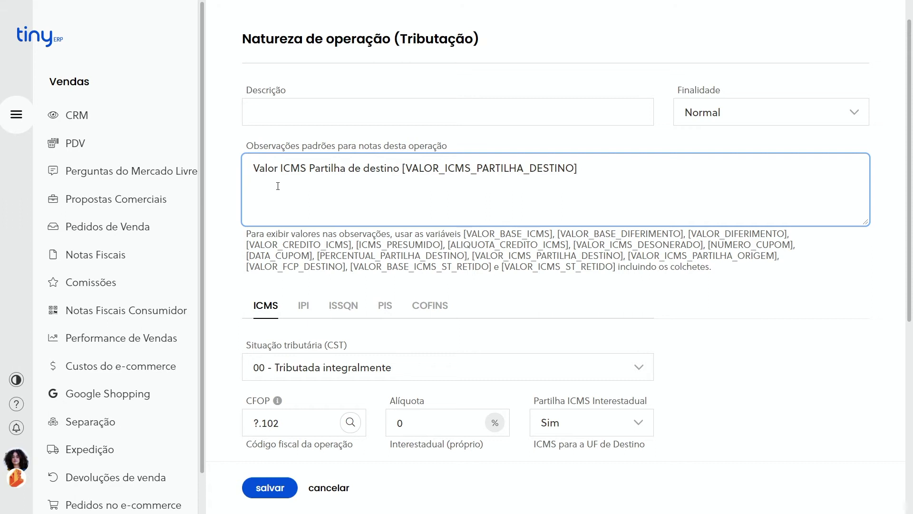
# Set the Código de regime tributário to Simples nacional in the advanced settings
pyautogui.scroll(1, 710, 184)
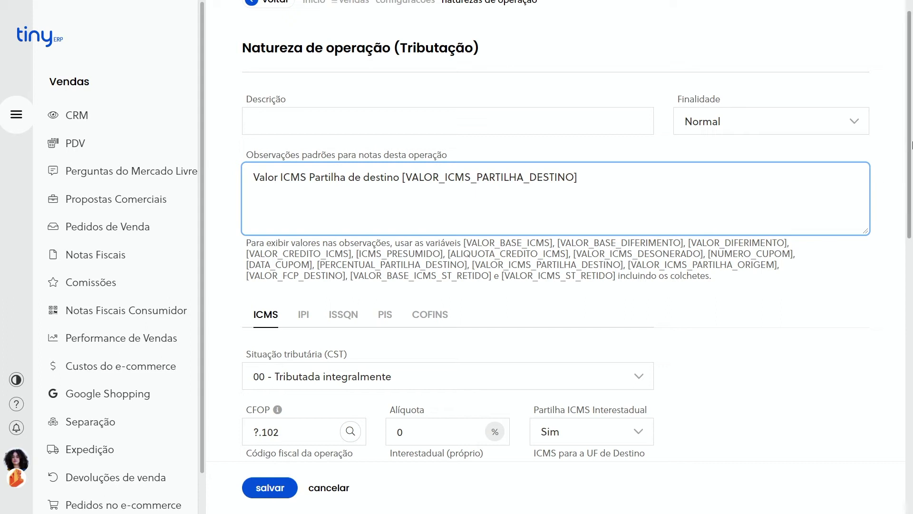
pyautogui.moveTo(910, 134); pyautogui.dragTo(909, 369)
pyautogui.click(331, 272)
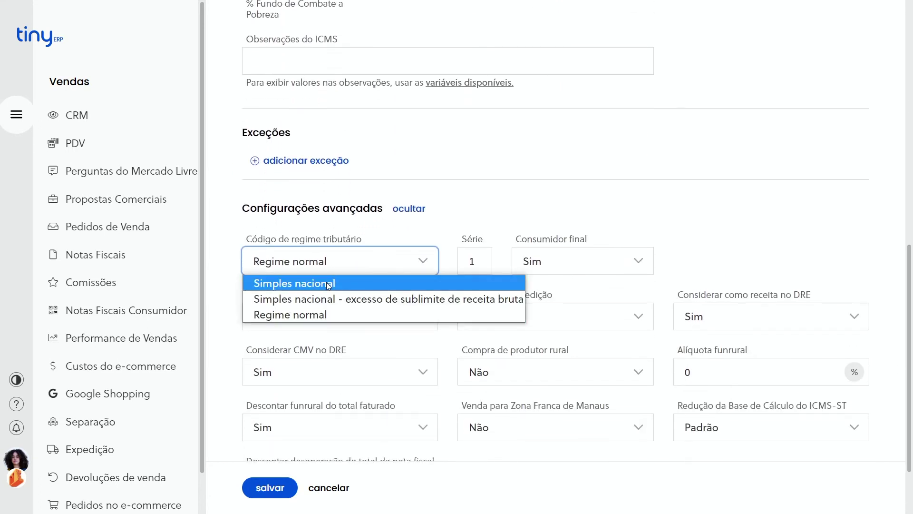
pyautogui.click(326, 281)
pyautogui.scroll(-2, 327, 286)
pyautogui.moveTo(909, 346); pyautogui.dragTo(909, 186)
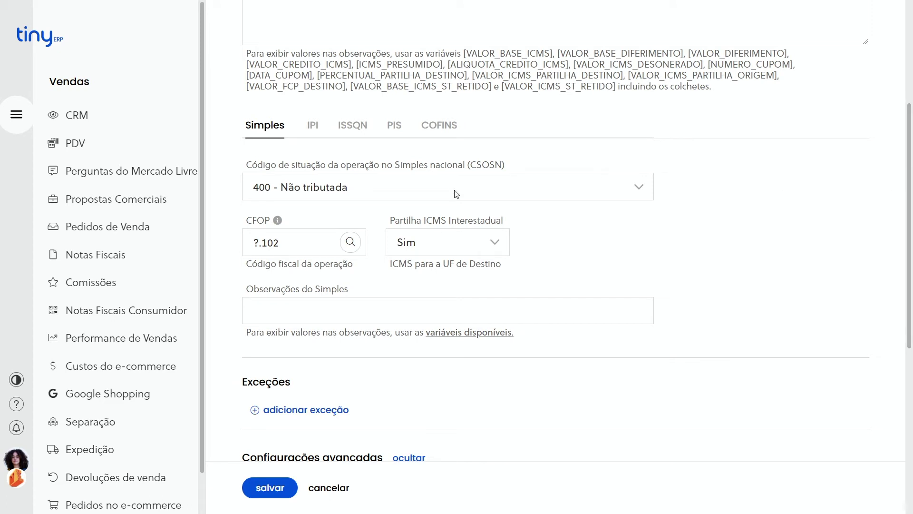
# Examine the CSOSN options and the IPI, PIS and COFINS settings under Simples nacional, returning to the Simples fields
pyautogui.click(634, 192)
pyautogui.click(641, 189)
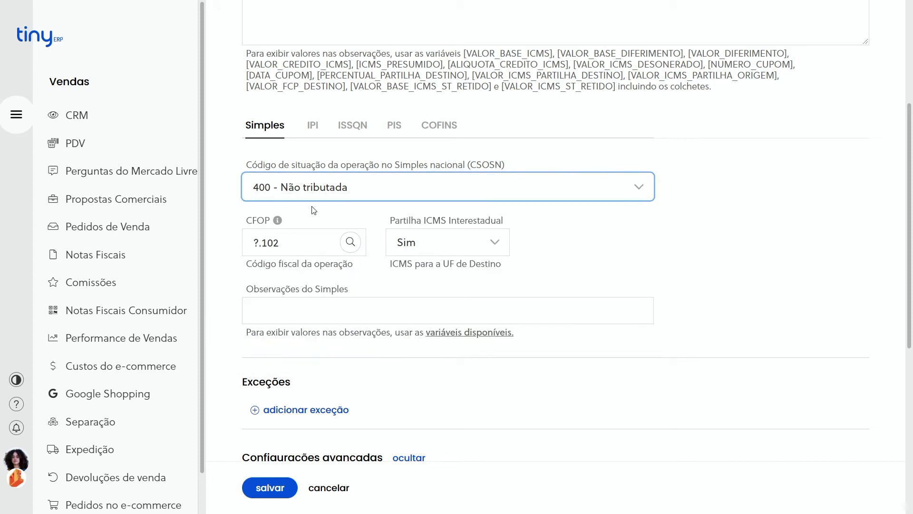
pyautogui.click(315, 127)
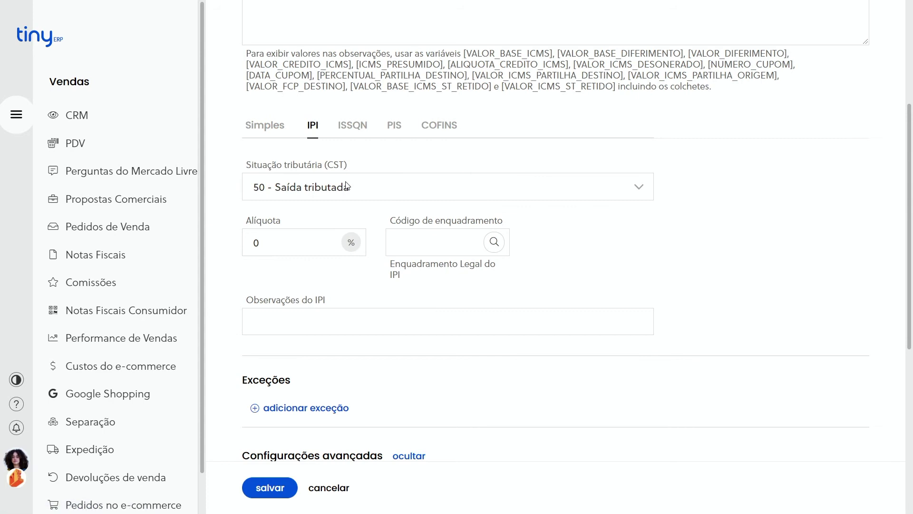
pyautogui.click(393, 126)
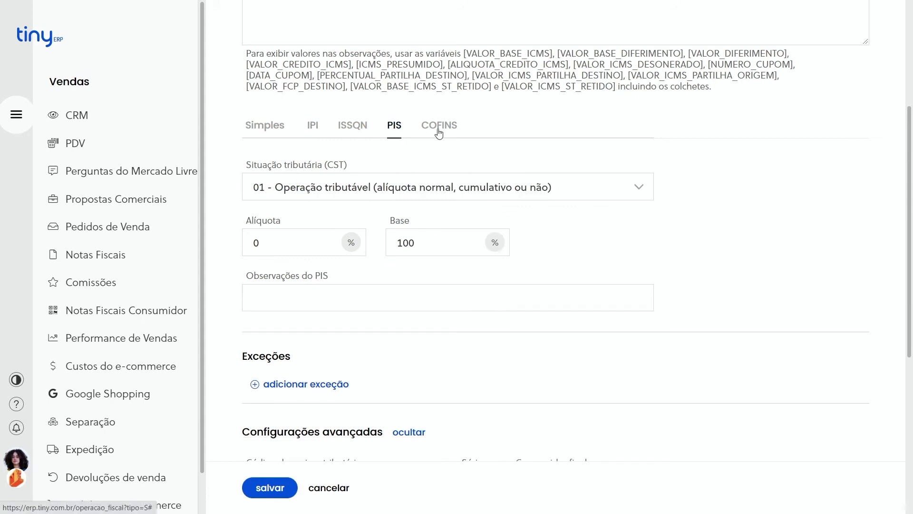
pyautogui.click(439, 130)
pyautogui.click(280, 128)
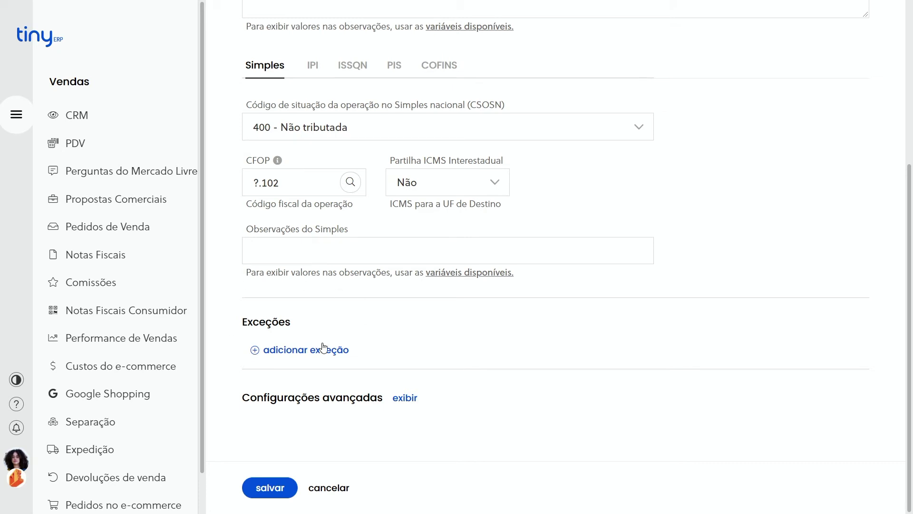
# Add an exception to the Simples taxation for recipients in the state BA
pyautogui.click(331, 350)
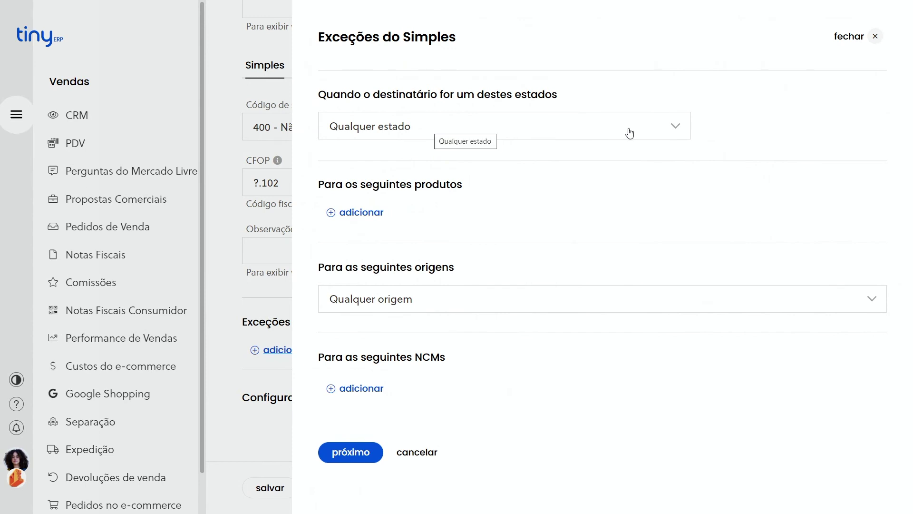
pyautogui.click(669, 131)
pyautogui.click(333, 247)
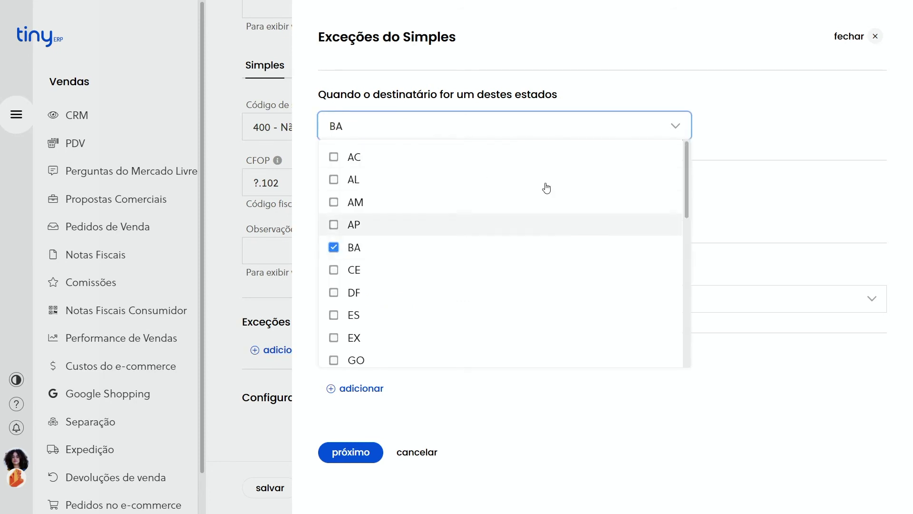
pyautogui.click(748, 97)
# Add the product BONÉ DAD HAT NEST PANOS AMARELO to the exception and save its row
pyautogui.click(375, 214)
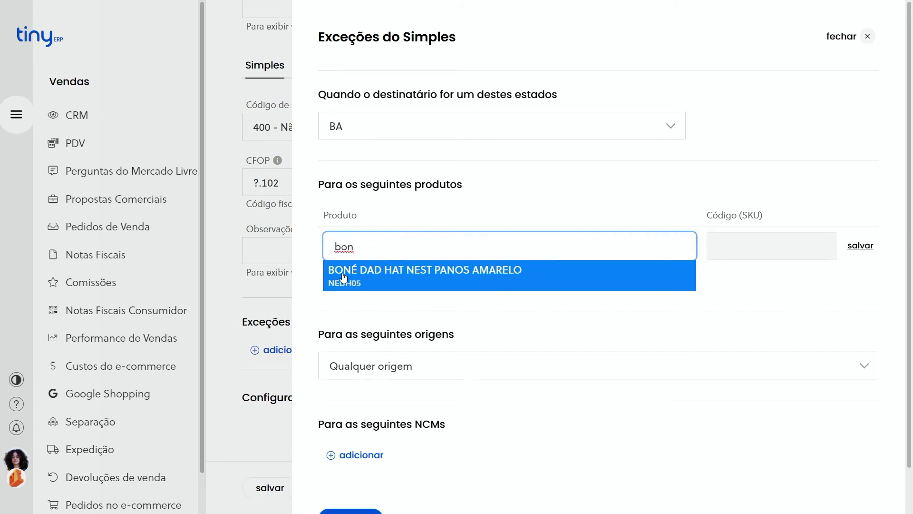
pyautogui.click(455, 279)
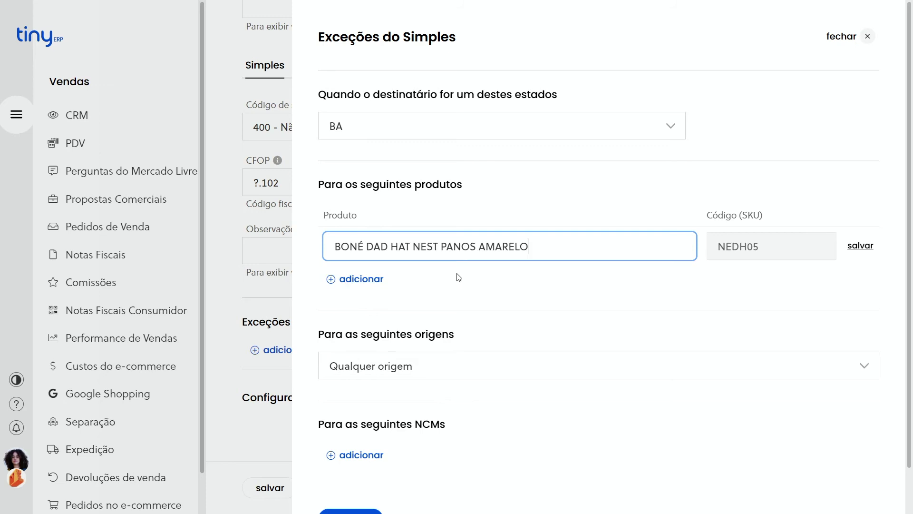
pyautogui.click(860, 246)
# Leave the BA exception open to any origin, add the NCM 6425.23.56 to it and continue to its tax settings
pyautogui.scroll(-1, 909, 187)
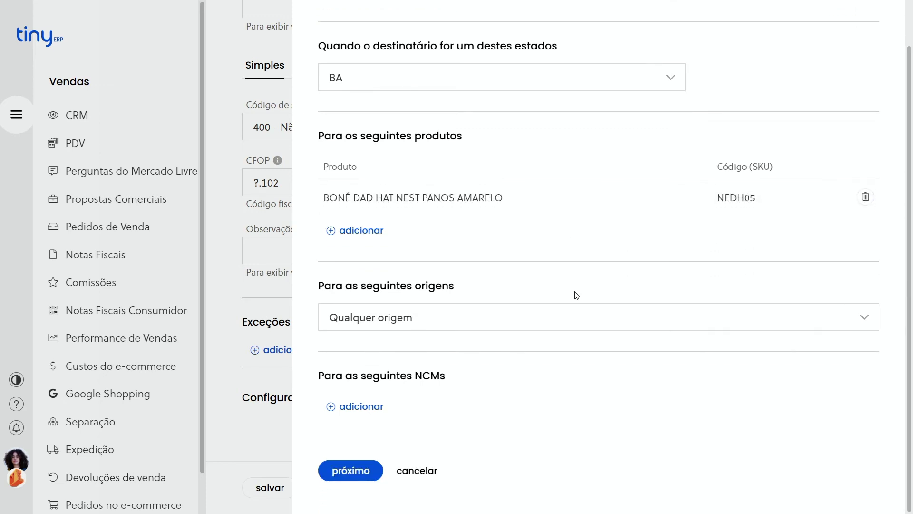
pyautogui.click(497, 317)
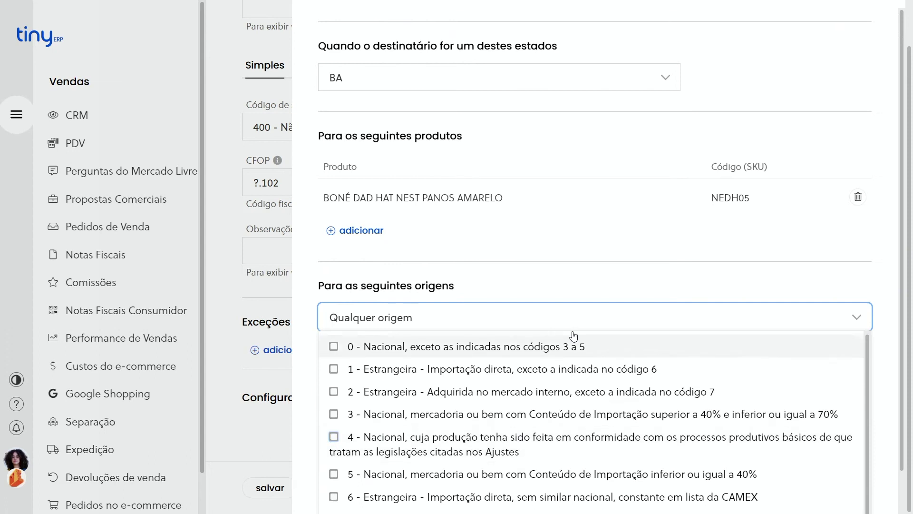
pyautogui.click(585, 317)
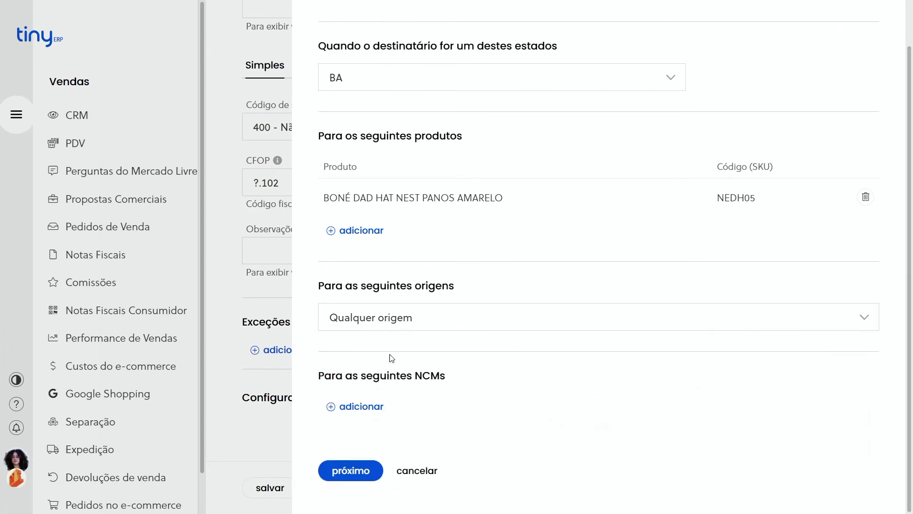
pyautogui.click(362, 406)
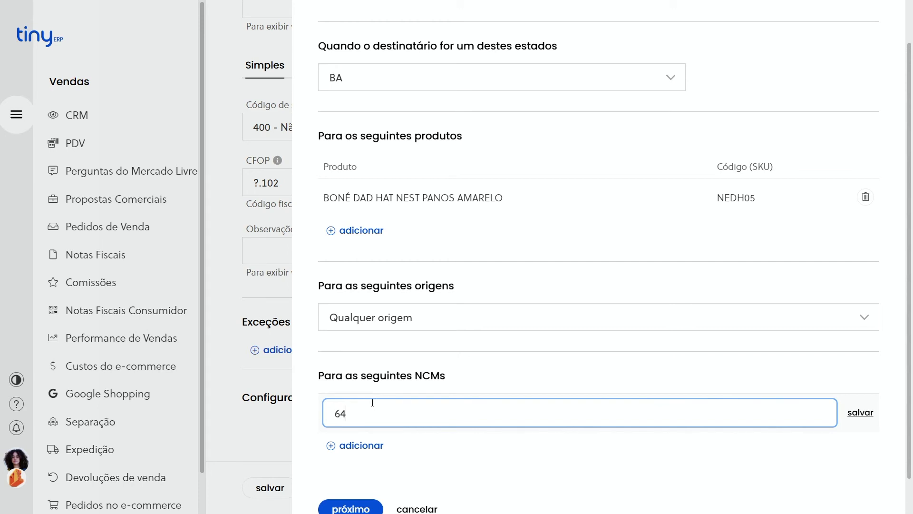
pyautogui.write('6425')
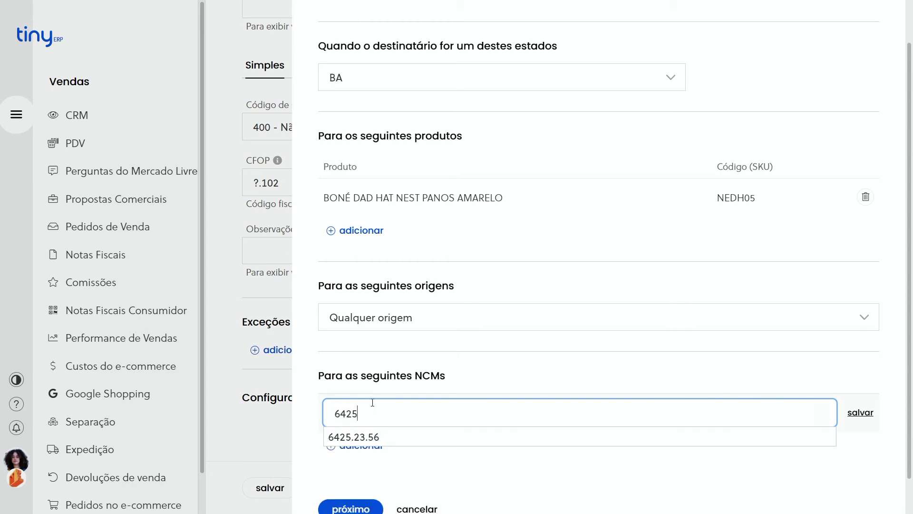
pyautogui.click(374, 436)
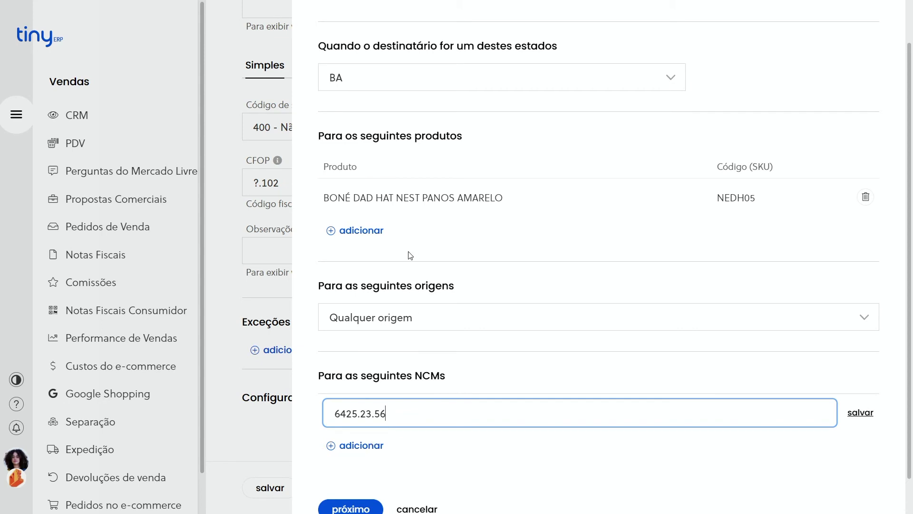
pyautogui.click(860, 413)
pyautogui.moveTo(909, 342); pyautogui.dragTo(910, 378)
pyautogui.click(348, 472)
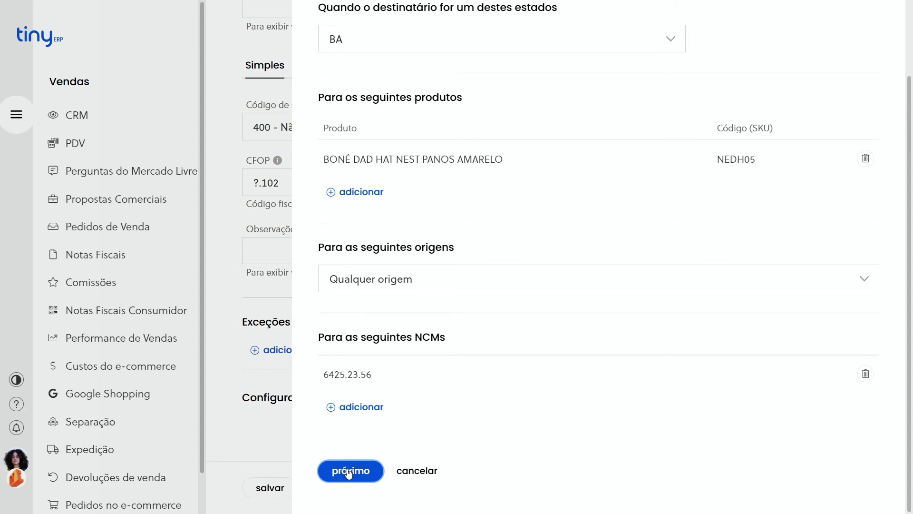
# Set the BA exception's CSOSN to 500 - ICMS cobrado anteriormente por ST ou por antecipação and its CFOP to 6.403, and save it
pyautogui.moveTo(910, 287); pyautogui.dragTo(910, 160)
pyautogui.click(565, 122)
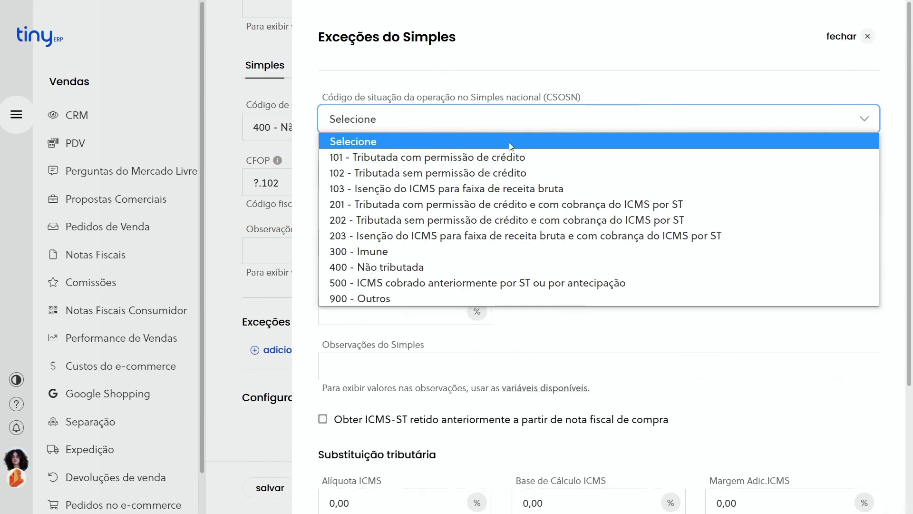
pyautogui.click(437, 283)
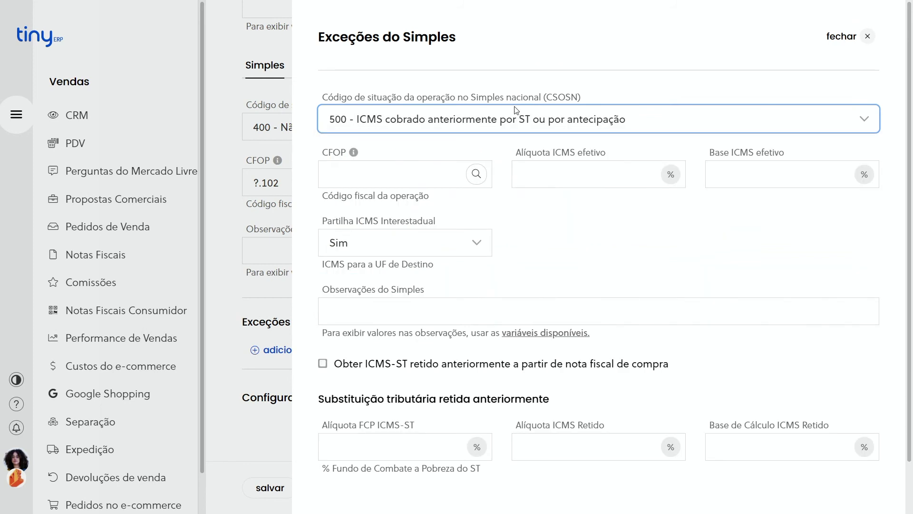
pyautogui.click(389, 168)
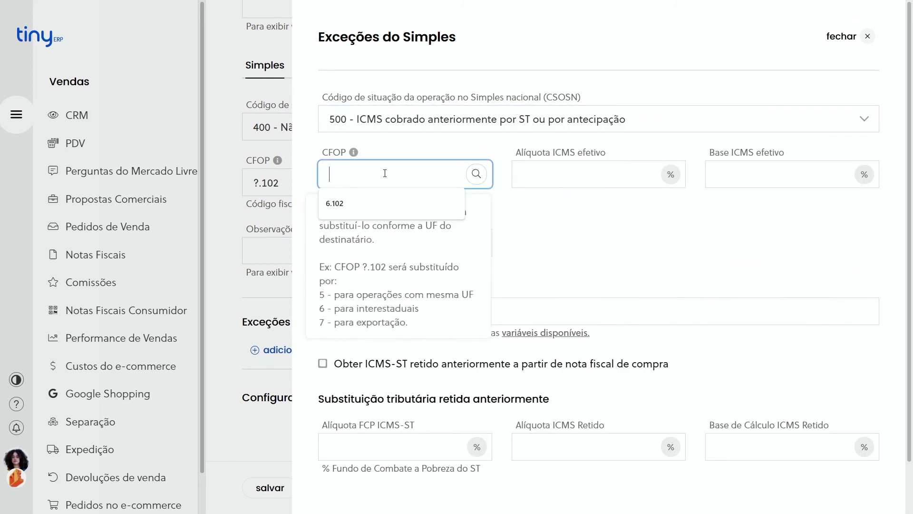
pyautogui.write('6.403')
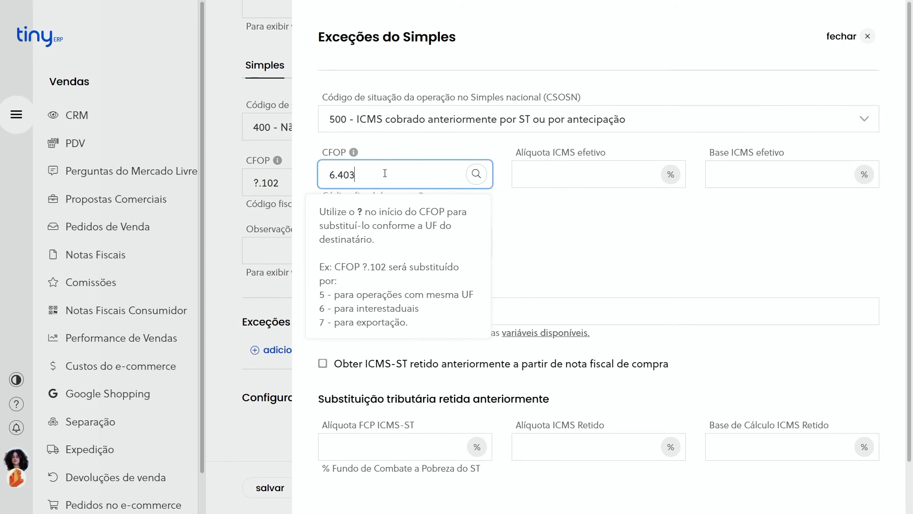
pyautogui.press('Tab')
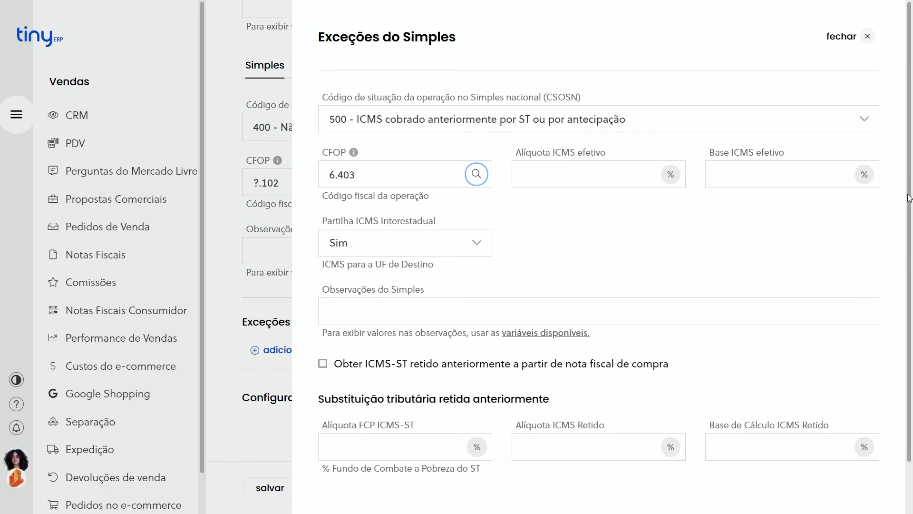
pyautogui.scroll(-2, 908, 198)
pyautogui.click(346, 472)
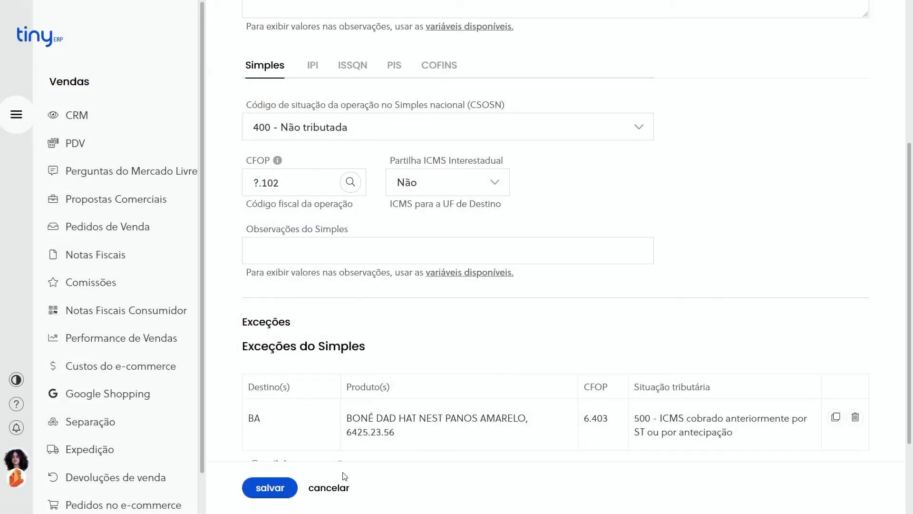
# Start a second exception to the Simples taxation for recipients in the state ES
pyautogui.moveTo(909, 224); pyautogui.dragTo(904, 270)
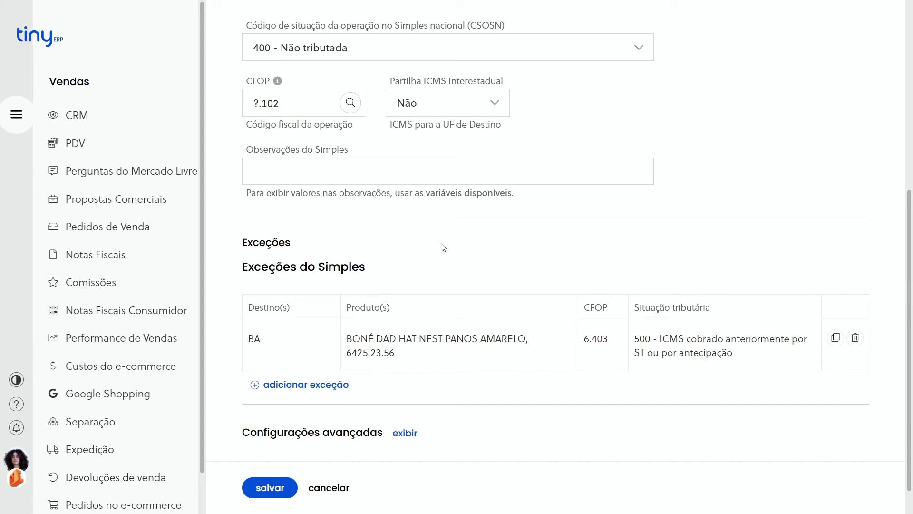
pyautogui.scroll(-1, 444, 247)
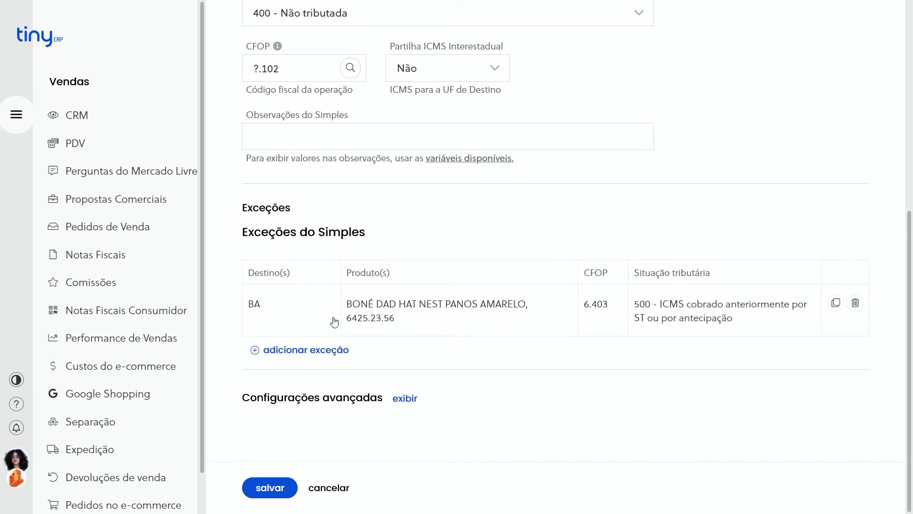
pyautogui.click(317, 353)
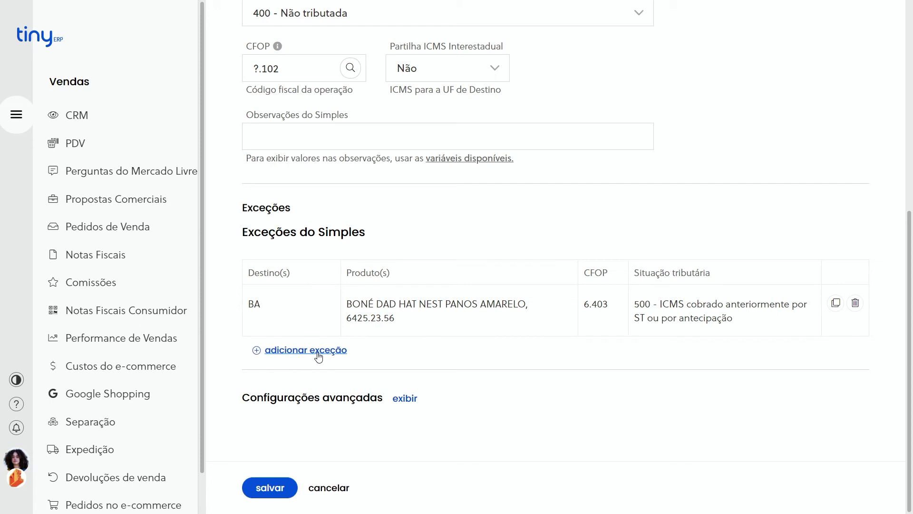
pyautogui.click(408, 136)
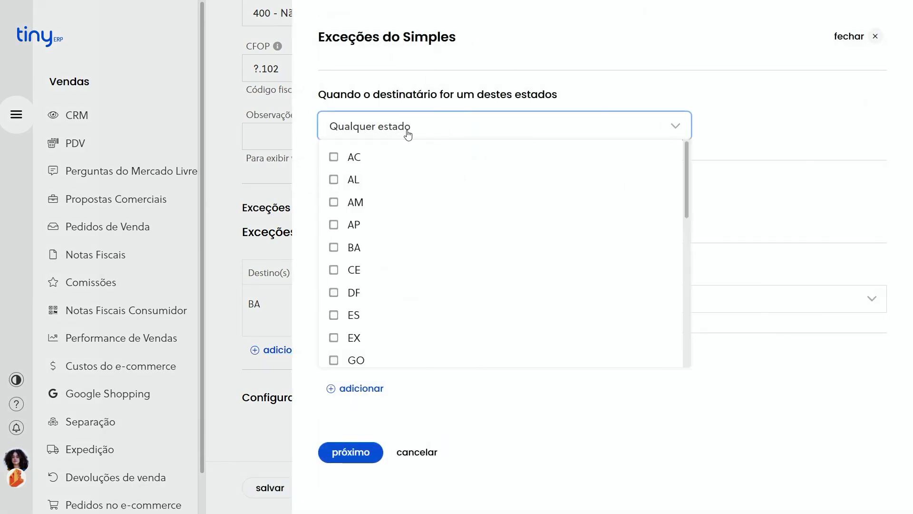
pyautogui.scroll(-1, 389, 286)
pyautogui.click(375, 256)
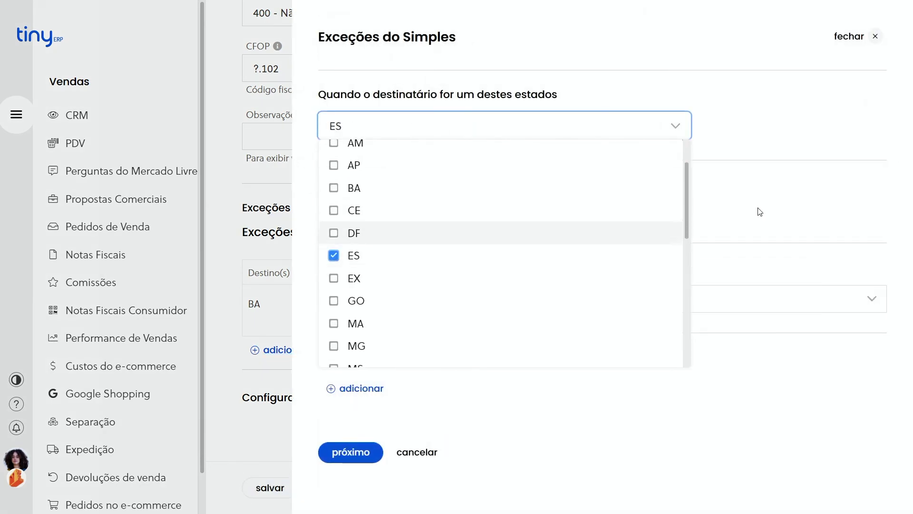
pyautogui.click(807, 175)
# Add the product BONÉ DAD HAT NEST PANOS AMARELO to the ES exception and continue to its tax settings
pyautogui.click(361, 213)
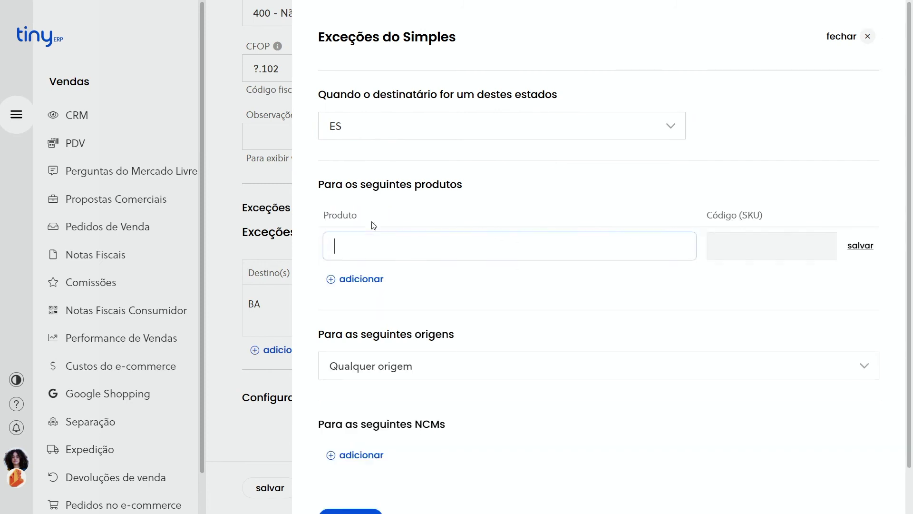
pyautogui.write('bone')
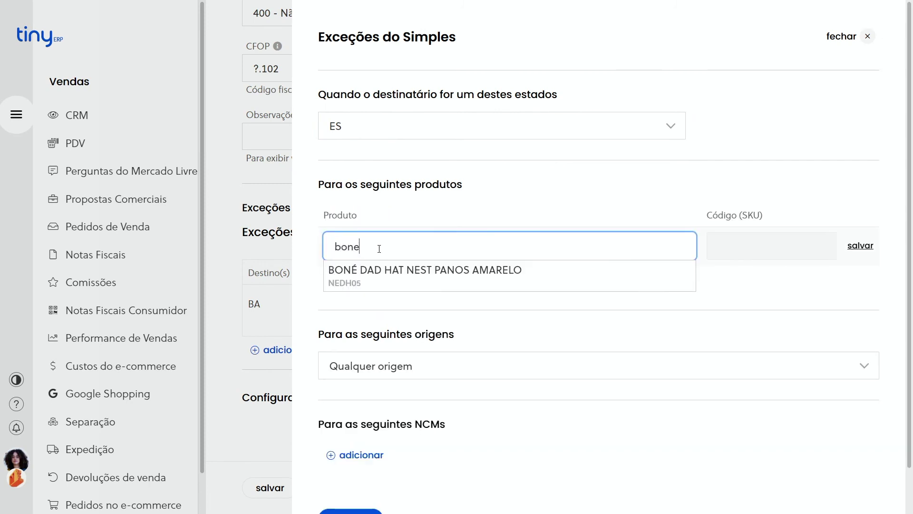
pyautogui.click(374, 270)
pyautogui.click(861, 245)
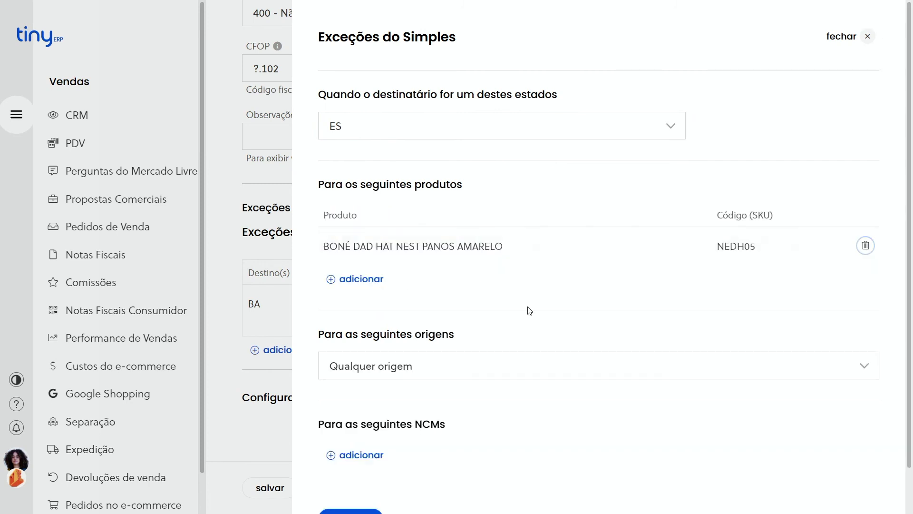
pyautogui.scroll(-1, 526, 309)
pyautogui.click(346, 480)
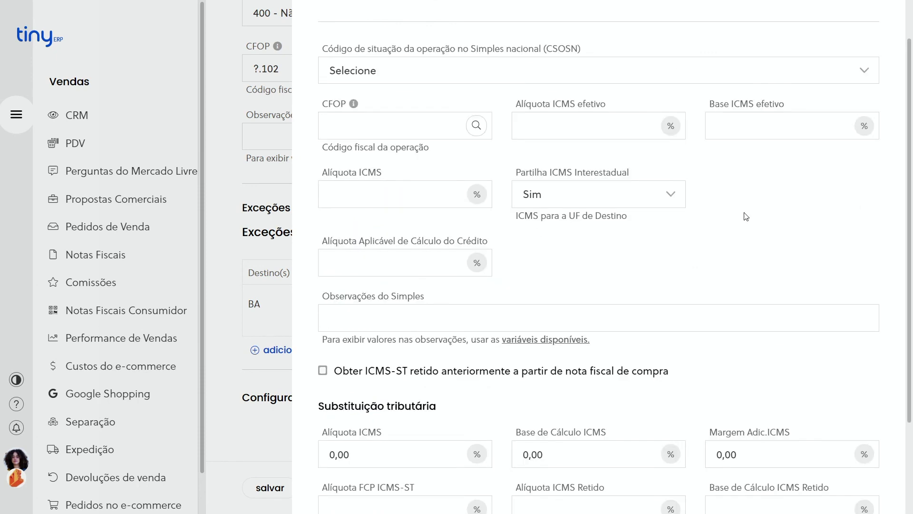
# Set the ES exception's CSOSN to 102 - Tributada sem permissão de crédito and its CFOP to 6.101, and save it
pyautogui.scroll(1, 723, 181)
pyautogui.click(437, 127)
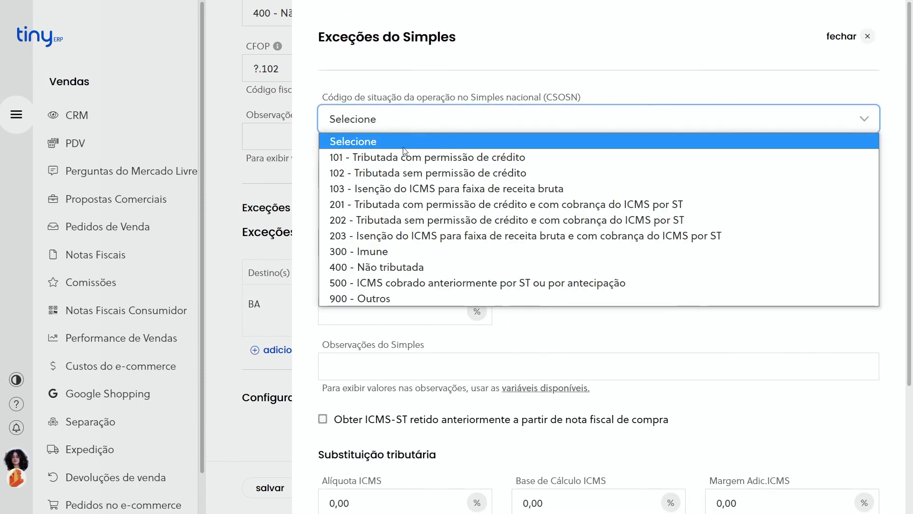
pyautogui.click(397, 173)
pyautogui.click(398, 173)
pyautogui.write('6.101')
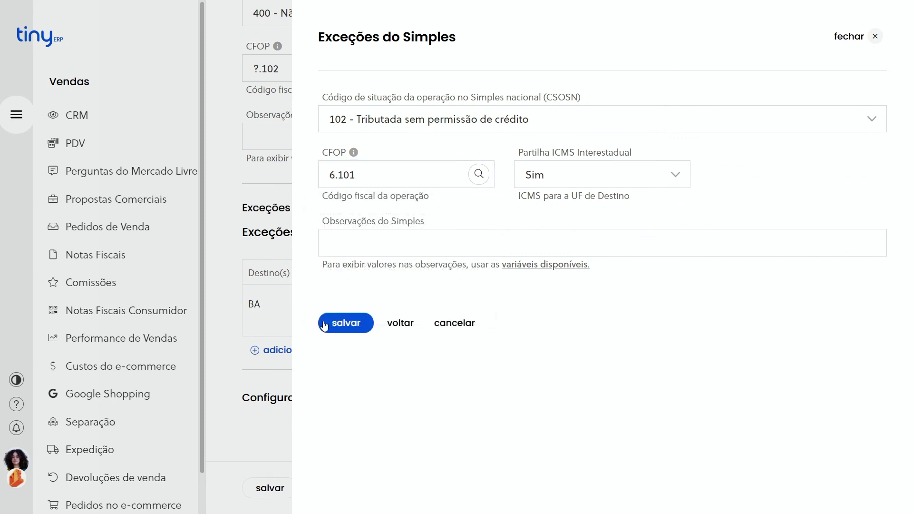
pyautogui.click(328, 324)
# Show the advanced settings, keep Consumidor final as Sim and save the natureza de operação
pyautogui.scroll(-1, 253, 281)
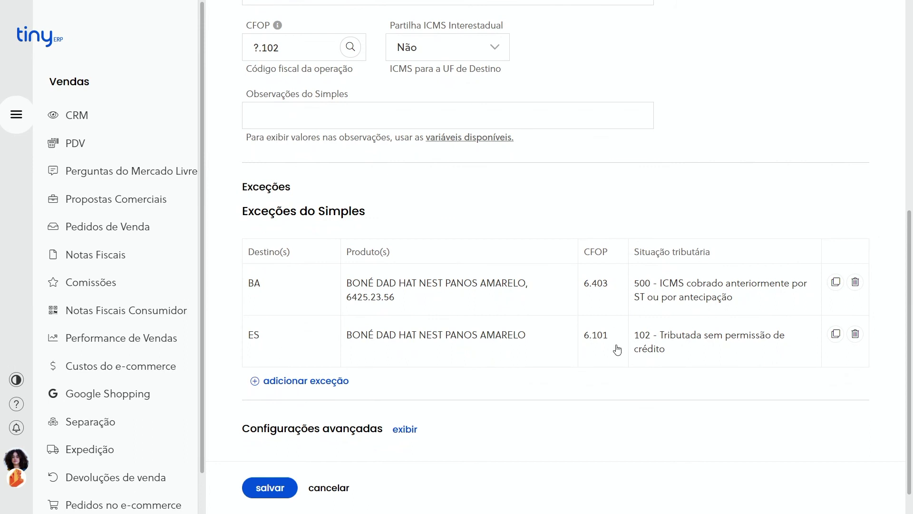
pyautogui.scroll(1, 617, 350)
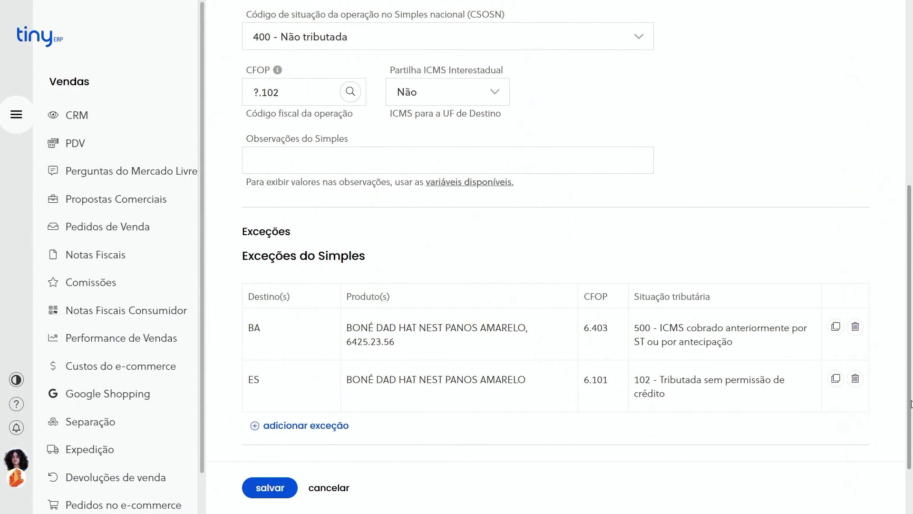
pyautogui.scroll(-2, 909, 404)
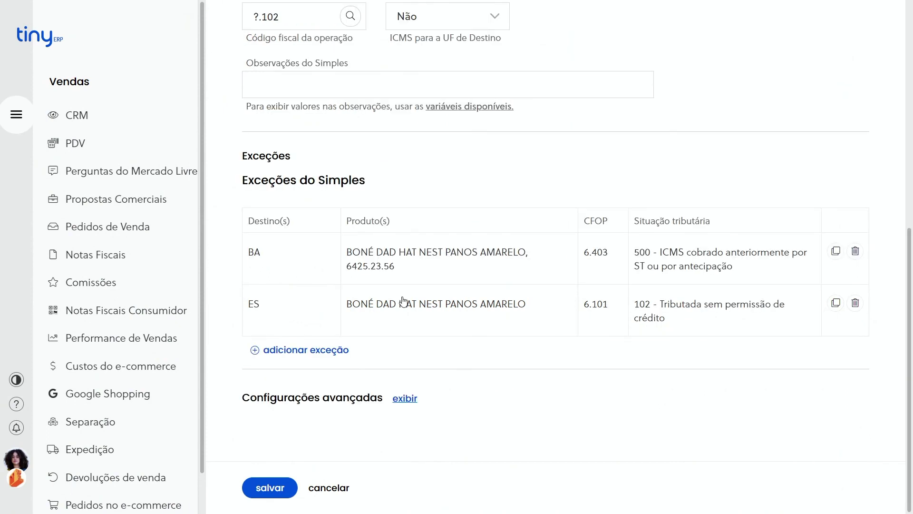
pyautogui.click(405, 398)
pyautogui.scroll(-2, 405, 398)
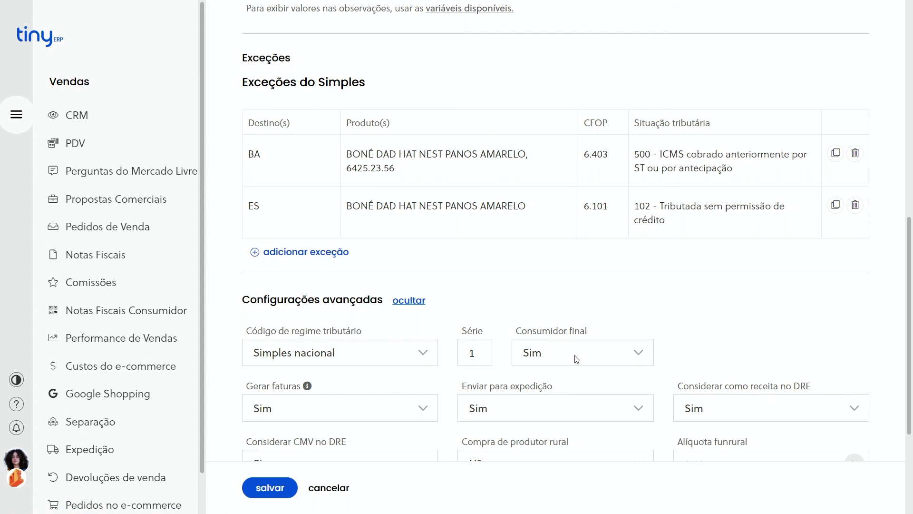
pyautogui.click(638, 354)
pyautogui.click(637, 355)
pyautogui.click(743, 343)
pyautogui.click(639, 358)
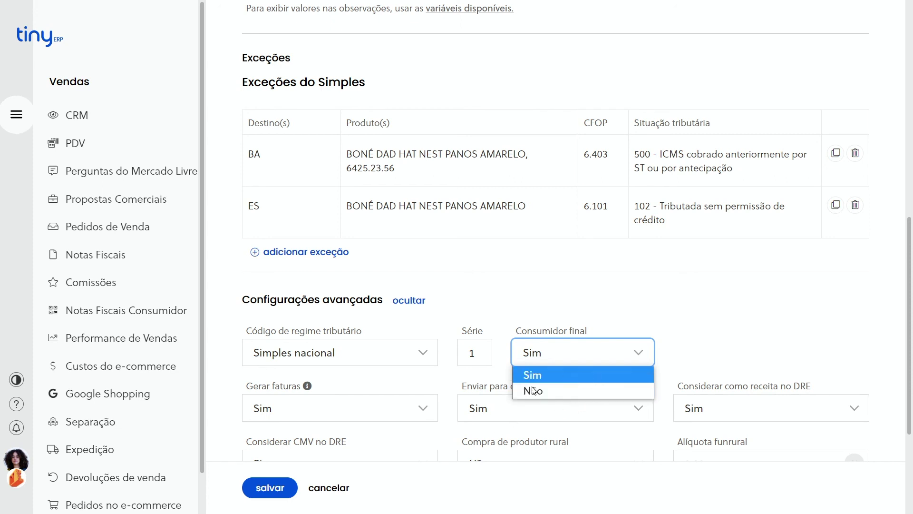
pyautogui.click(265, 487)
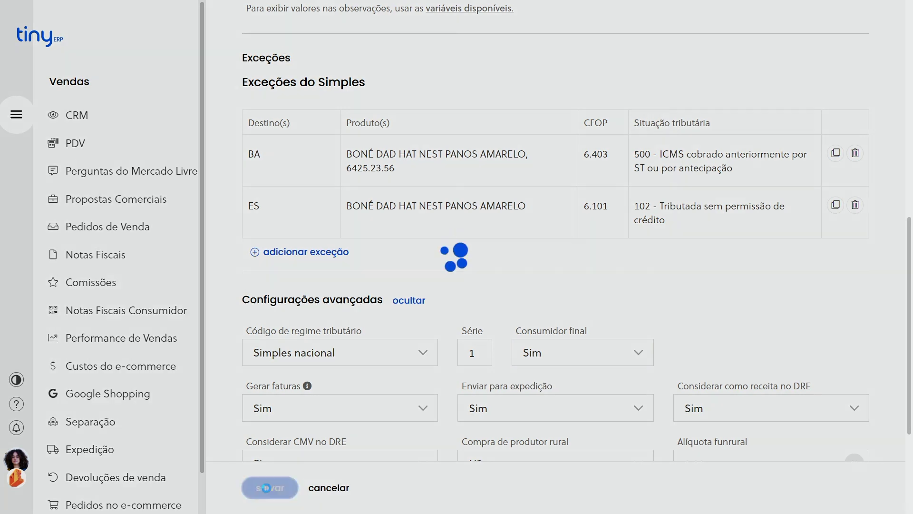